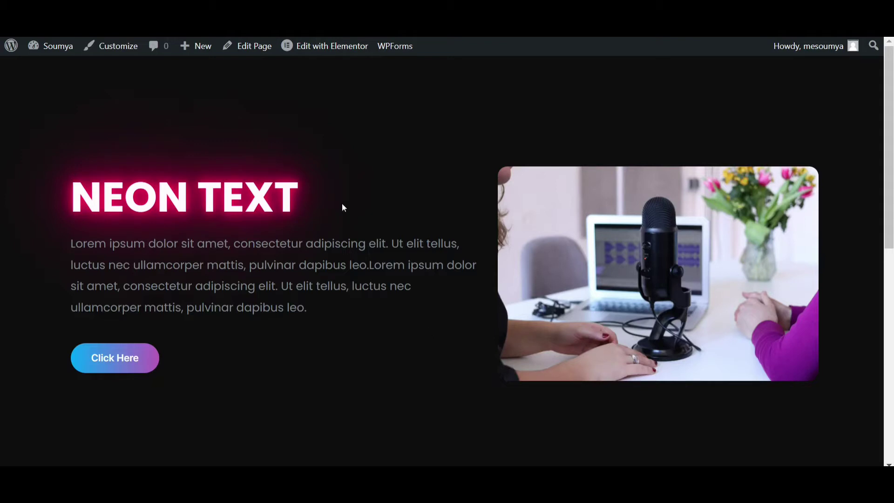
Step: Highlight the existing NEON TEXT and COMING SOON headings to inspect the current page
drag(300, 198, 69, 198)
click(316, 348)
scroll(347, 379, down, 8)
drag(199, 214, 678, 244)
click(479, 139)
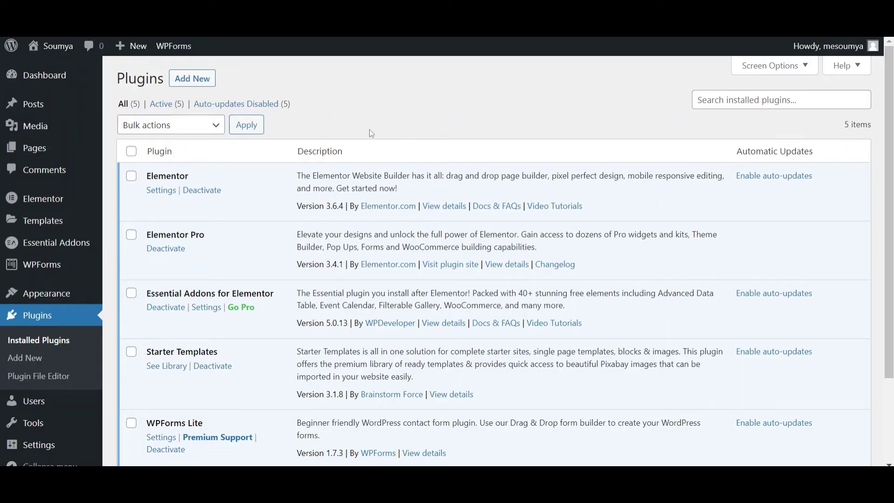
mouse_move(16, 198)
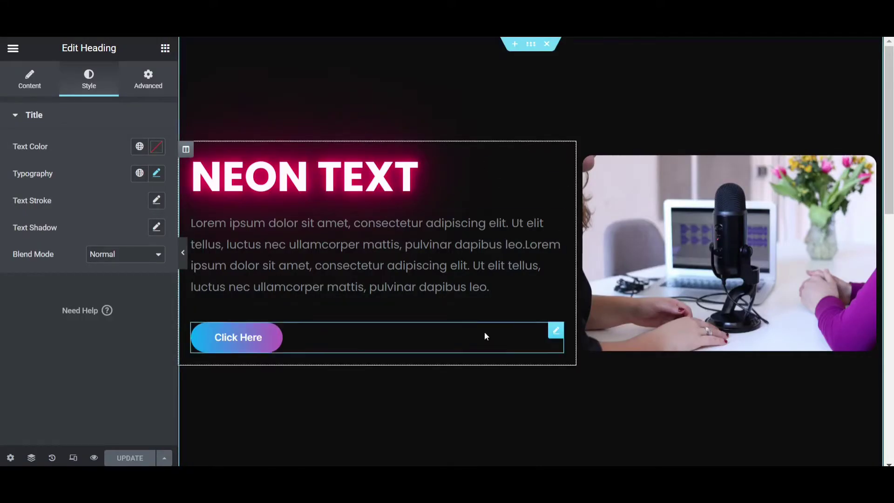
Step: Delete the NEON TEXT and COMING SOON heading widgets
right_click(398, 182)
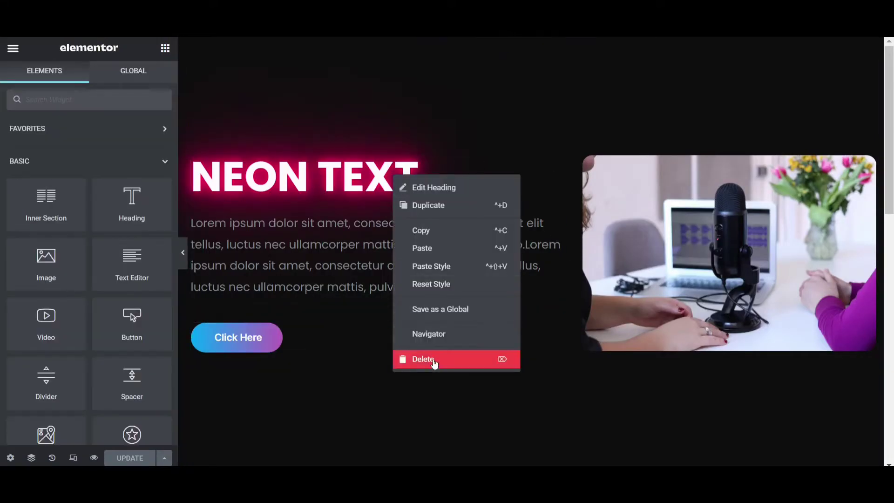
click(433, 362)
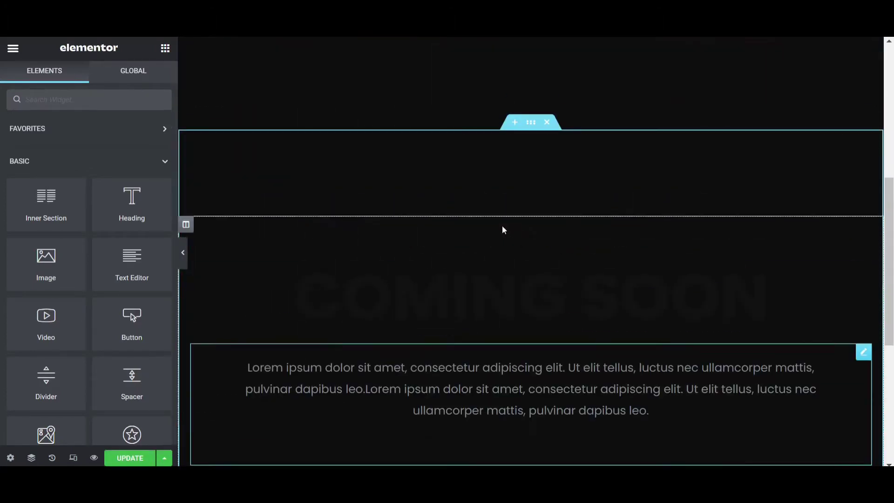
right_click(471, 254)
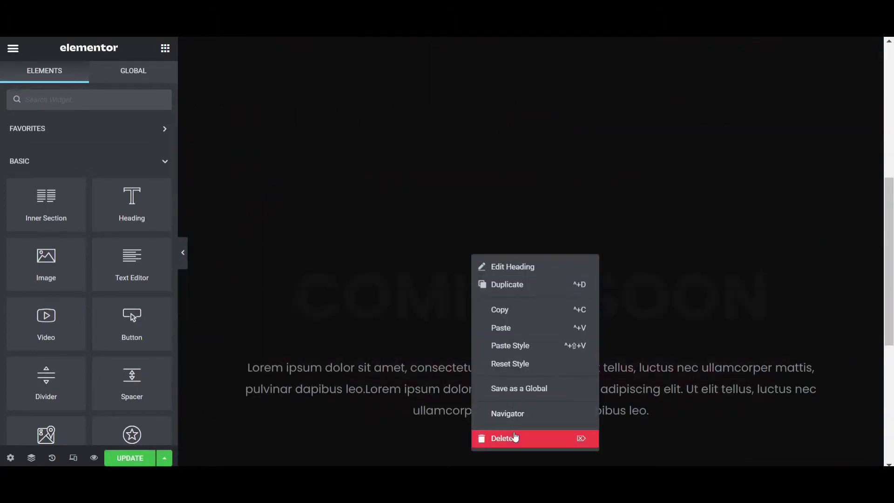
click(514, 437)
Step: Save the page with UPDATE and scroll through the result
click(132, 457)
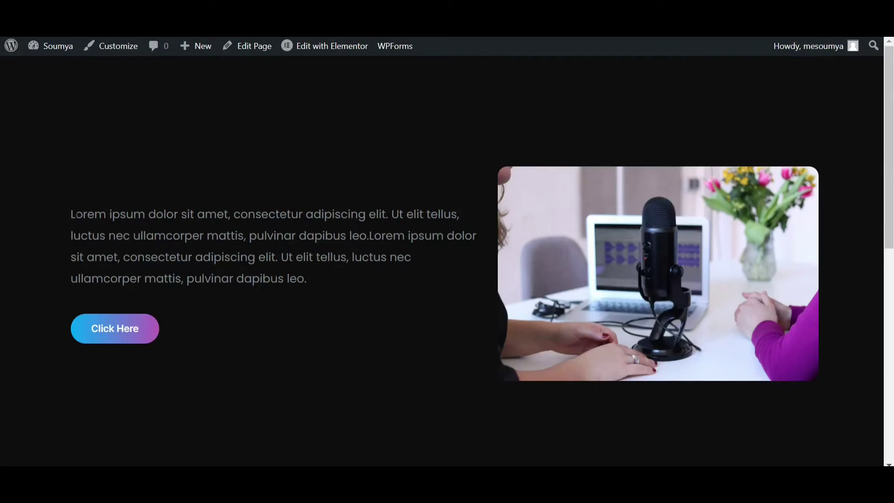
scroll(437, 250, down, 10)
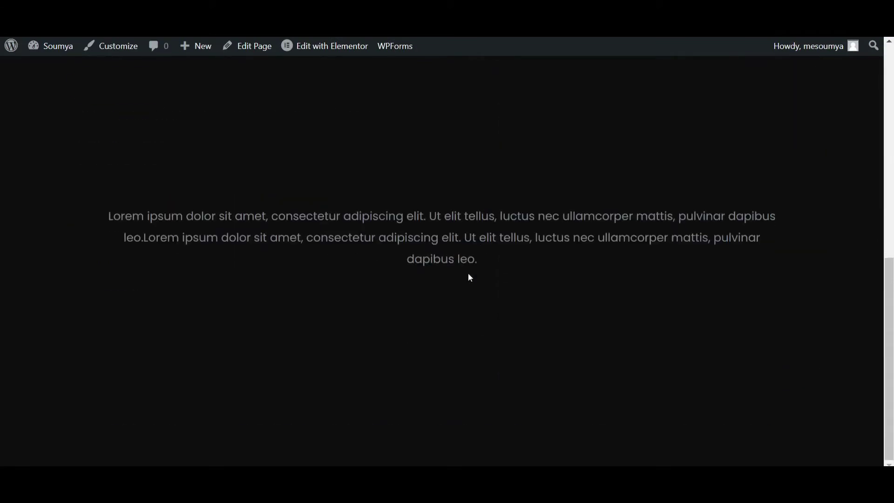
scroll(470, 277, up, 10)
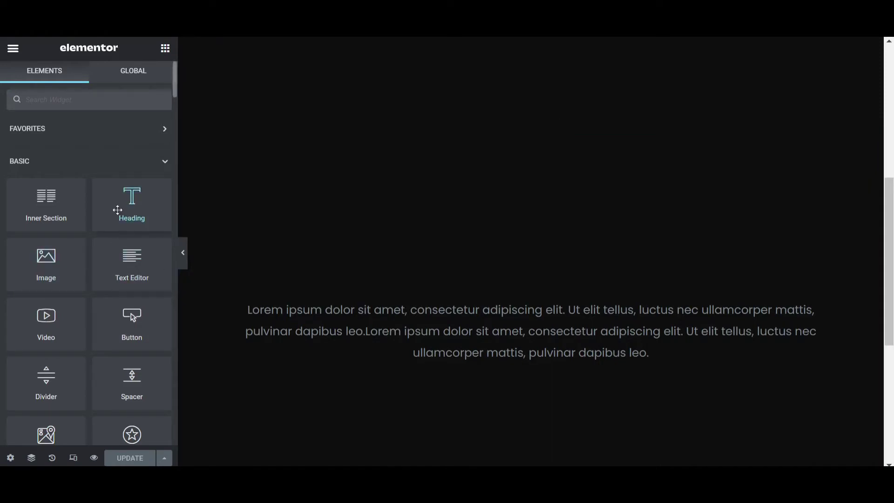
Step: Add a Heading widget above the paragraph reading NEON TEXT, centre-aligned
drag(109, 208, 493, 302)
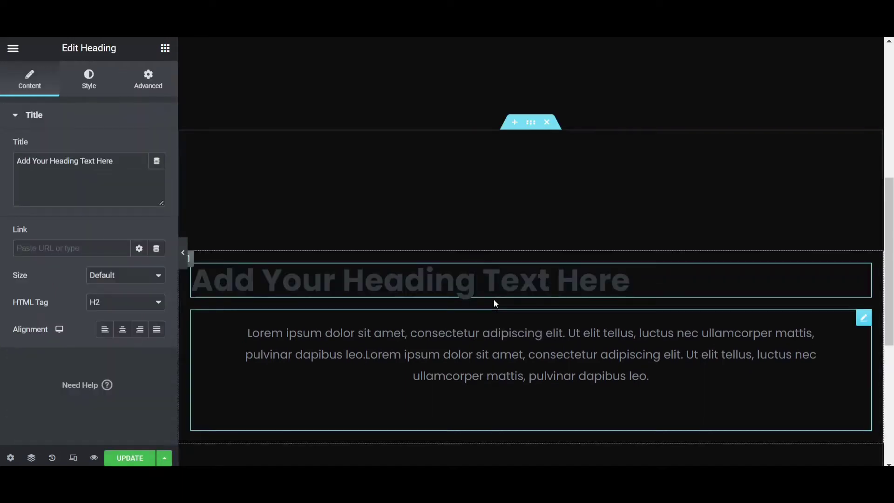
drag(121, 169, 20, 166)
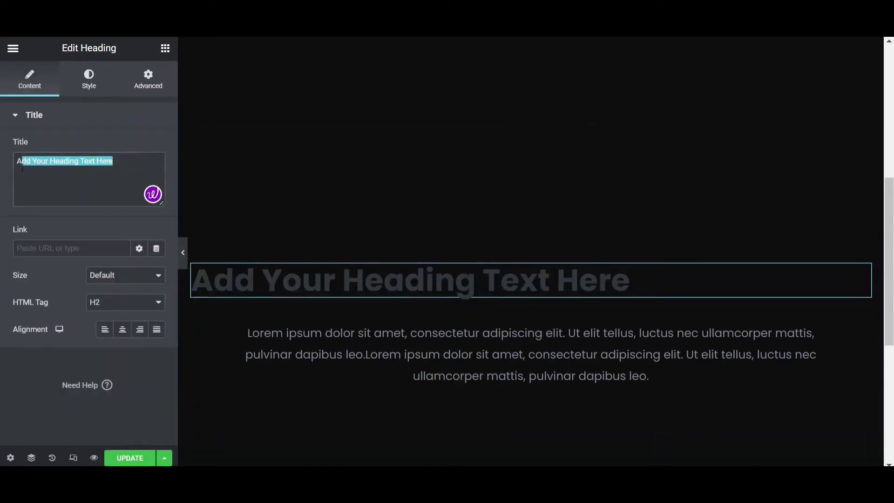
key(BackSpace)
text(N)
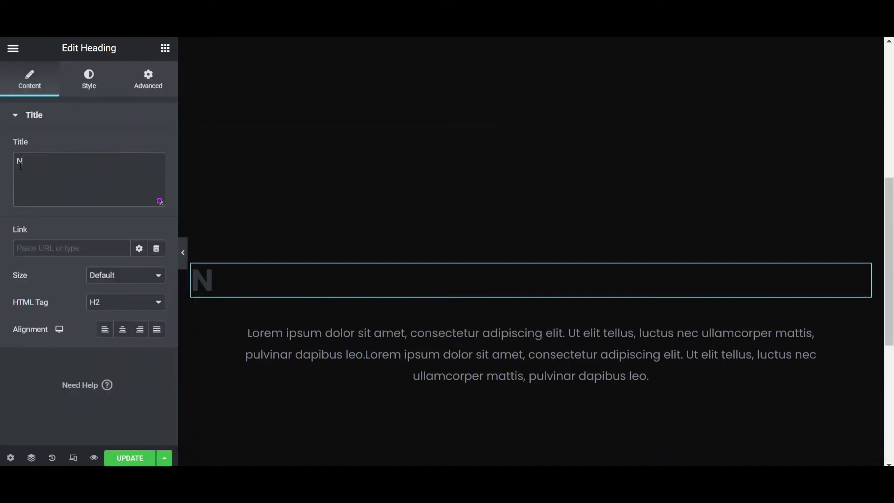
text(EON TEXT)
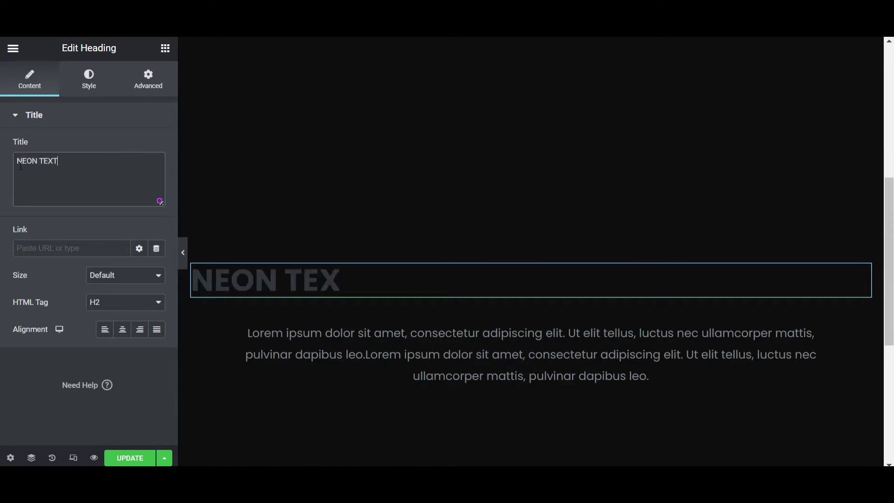
click(124, 335)
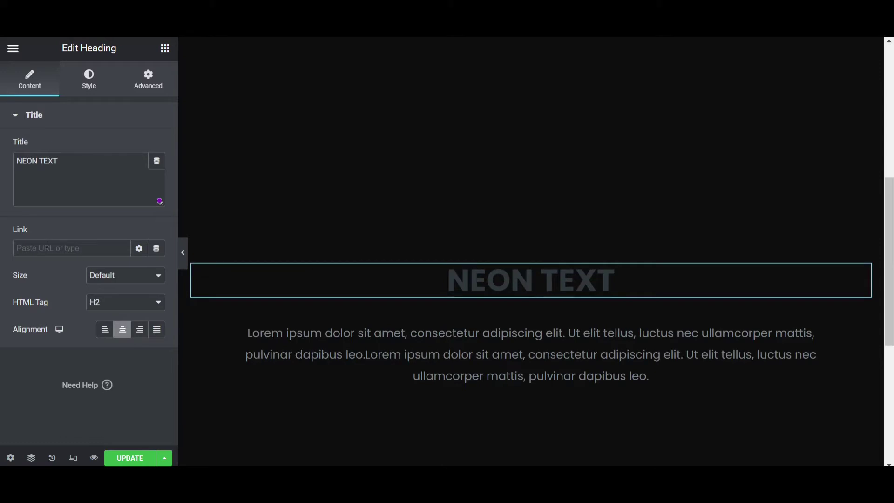
click(88, 82)
click(156, 174)
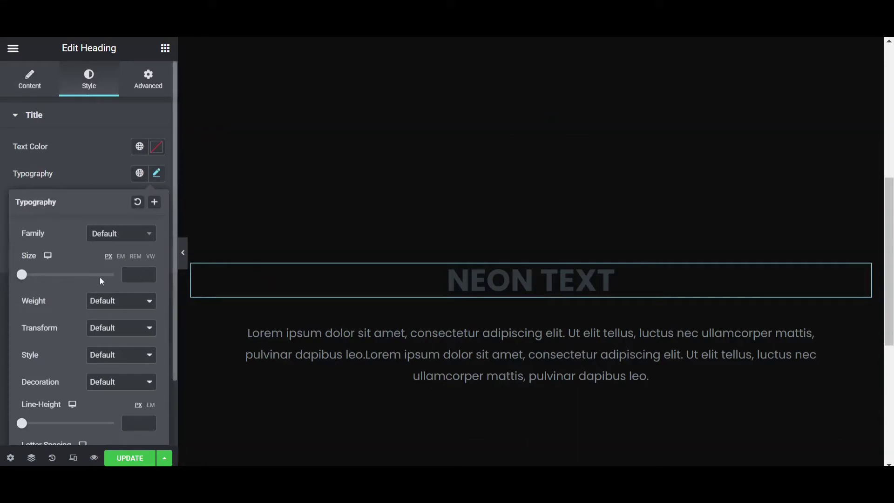
Step: Set the heading typography to Poppins, weight 800, size 73 px
click(113, 302)
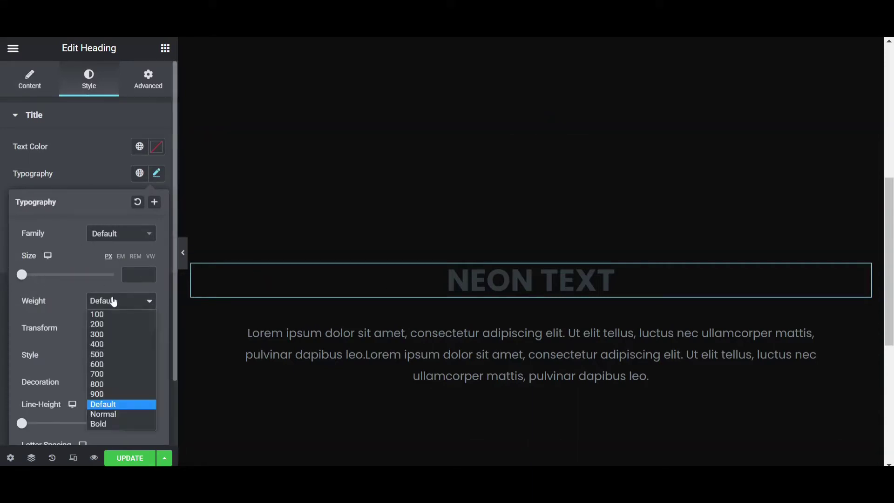
click(109, 372)
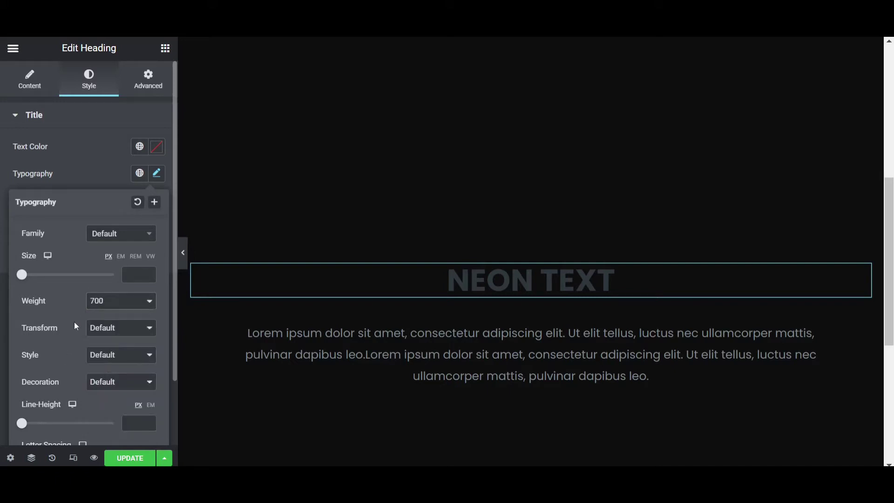
drag(28, 281, 56, 285)
click(104, 237)
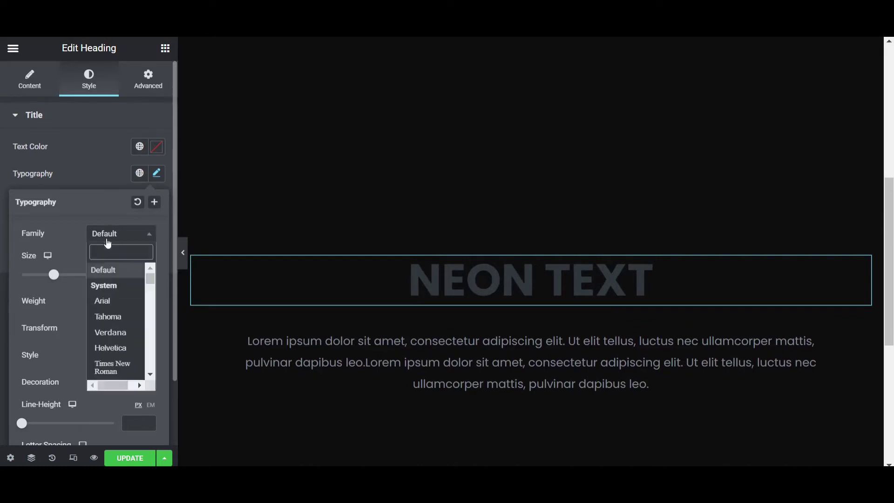
text(pop)
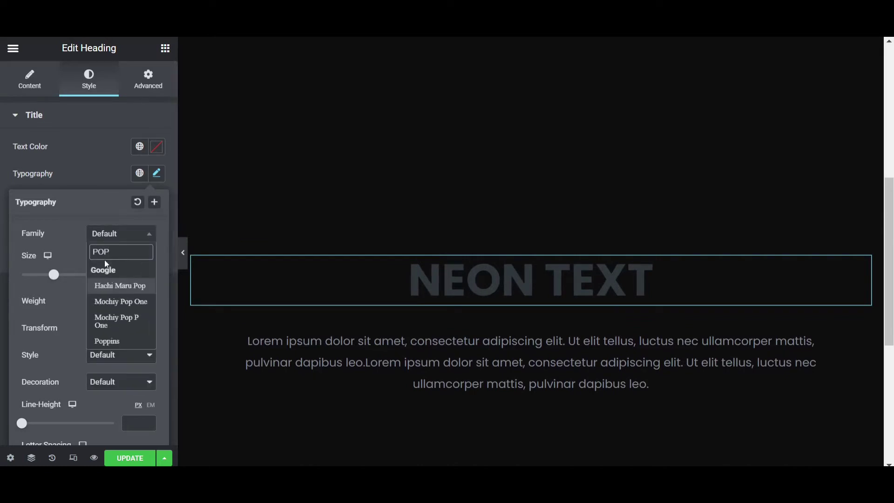
click(107, 341)
click(112, 302)
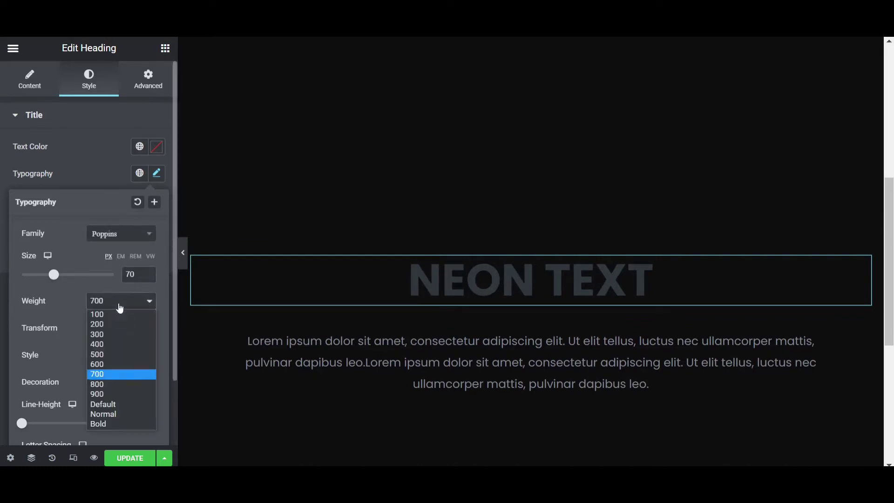
click(105, 378)
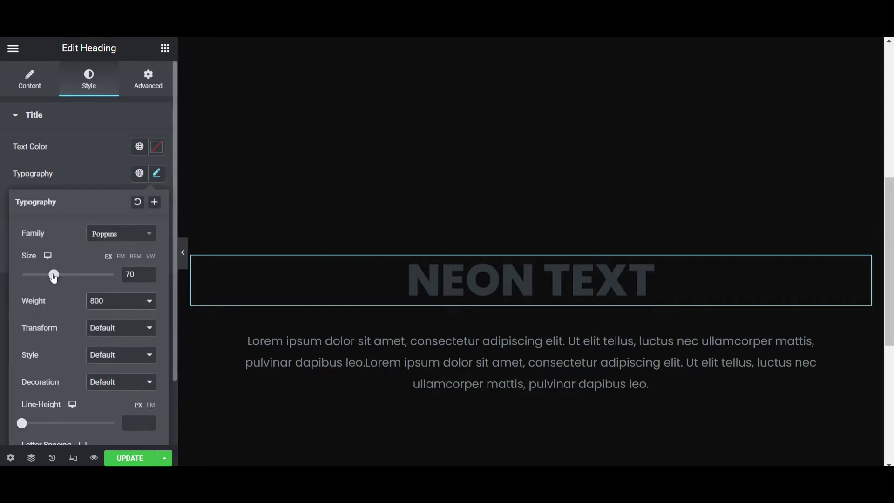
drag(54, 277, 54, 277)
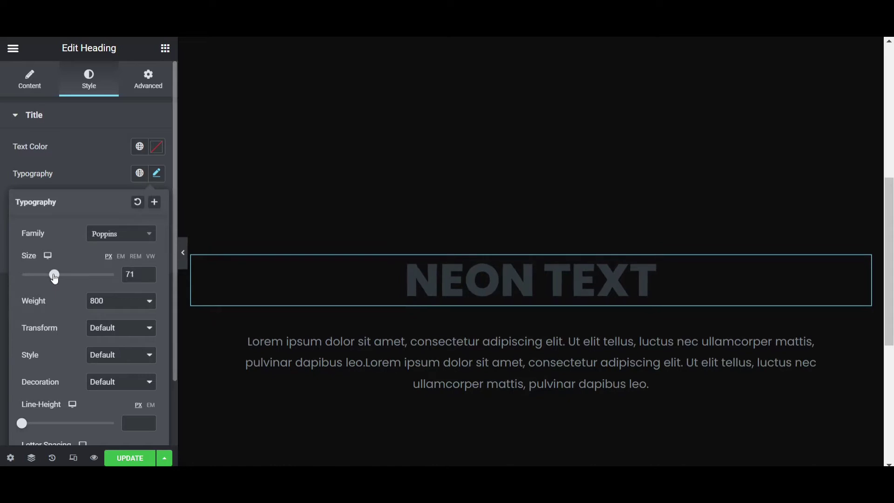
Step: Try left alignment on the NEON TEXT heading, then return it to centred
click(158, 174)
click(30, 79)
click(107, 329)
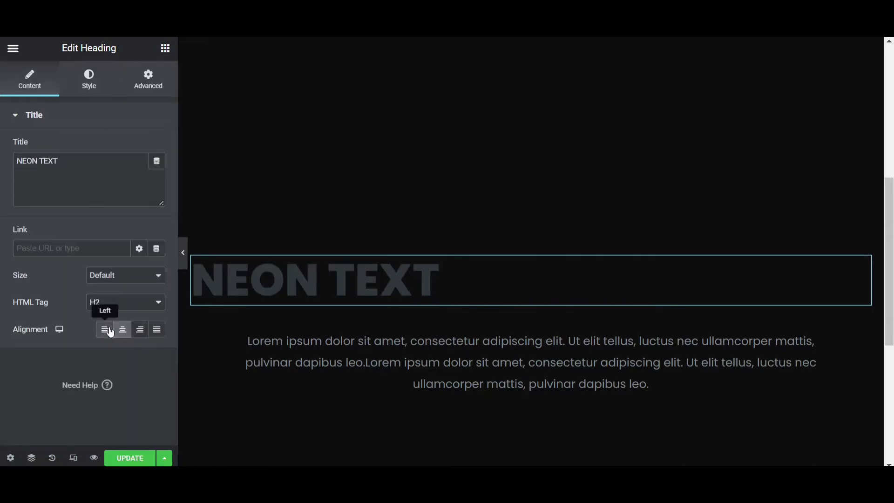
click(122, 329)
scroll(531, 279, up, 5)
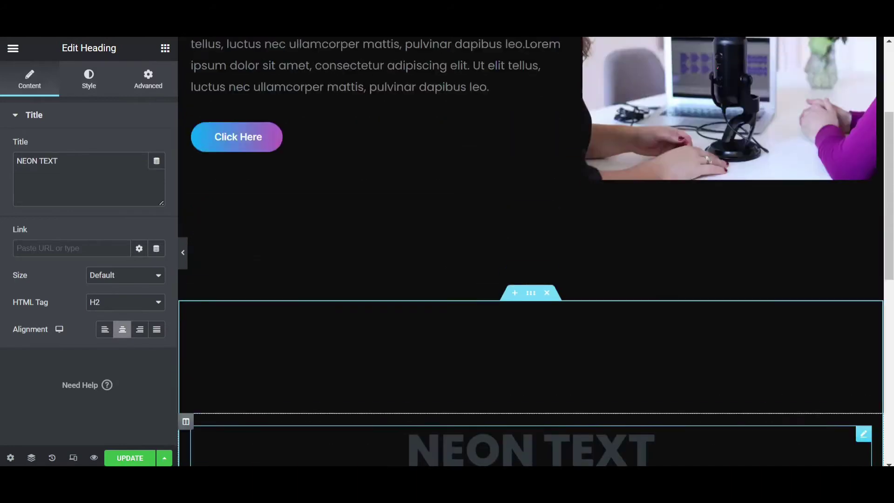
Step: Copy the NEON TEXT heading widget
scroll(345, 255, down, 3)
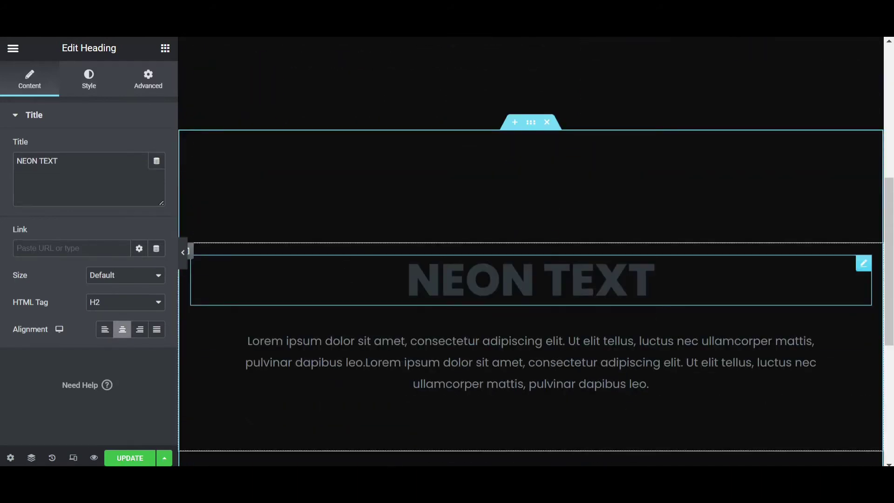
right_click(389, 277)
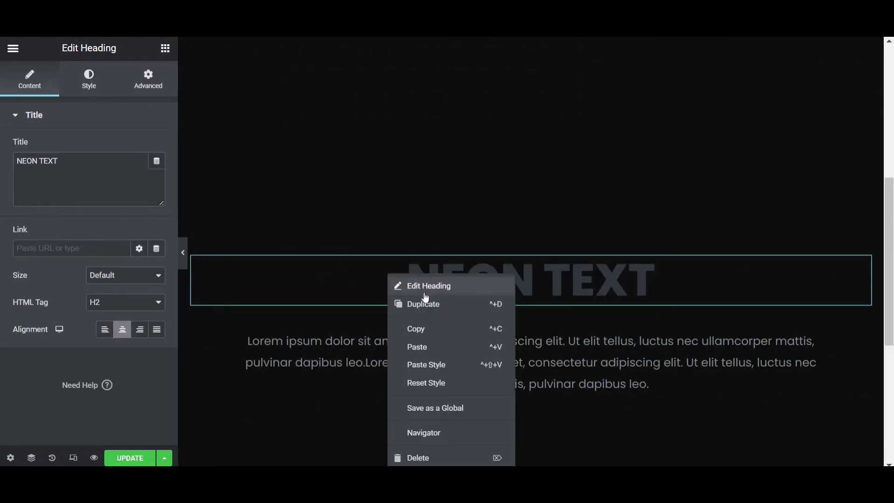
click(425, 328)
scroll(412, 288, up, 3)
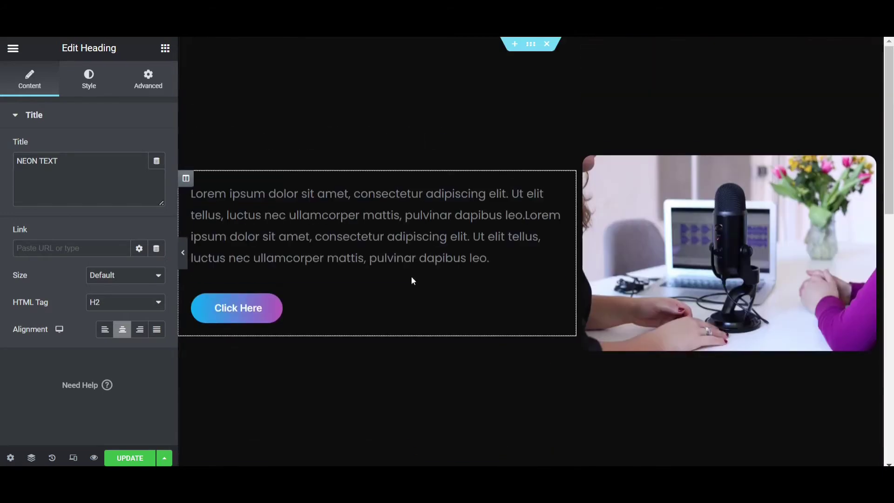
Step: Paste the copied heading above the paragraph beside the photo and left-align it
right_click(319, 181)
right_click(302, 192)
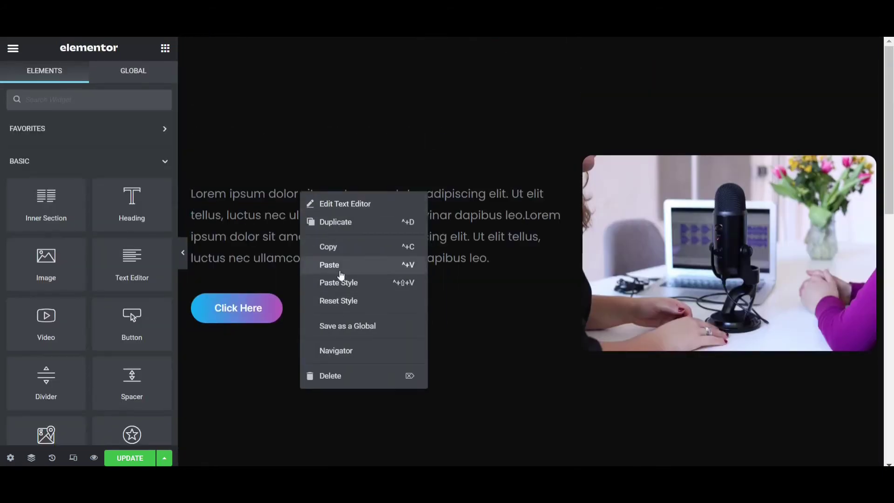
click(340, 273)
drag(556, 267, 317, 173)
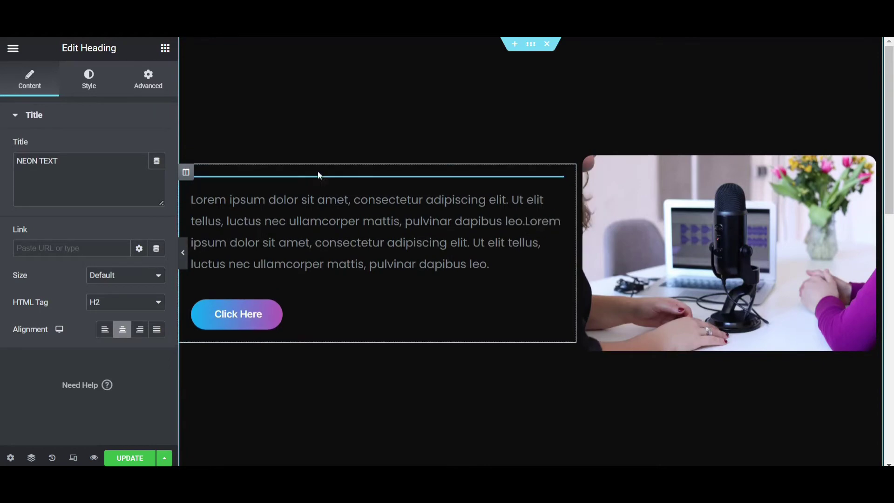
click(111, 327)
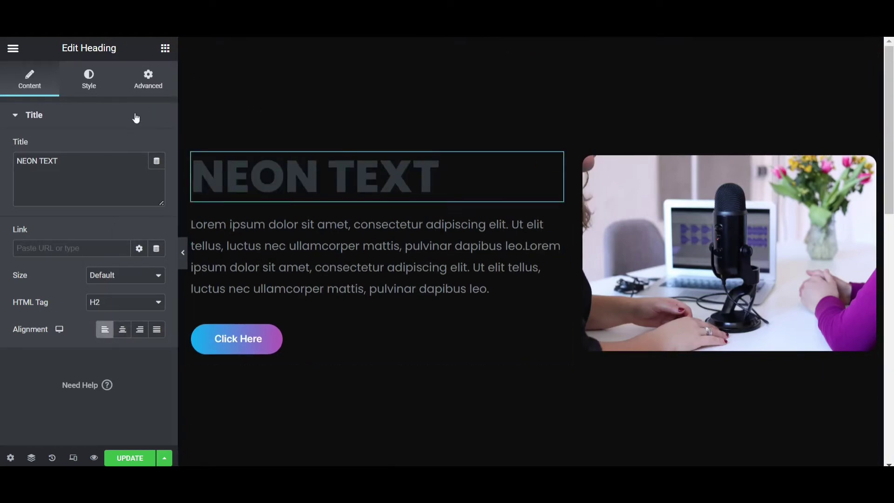
Step: Set the copied heading's text colour to #FFFFFF and save the page
click(89, 79)
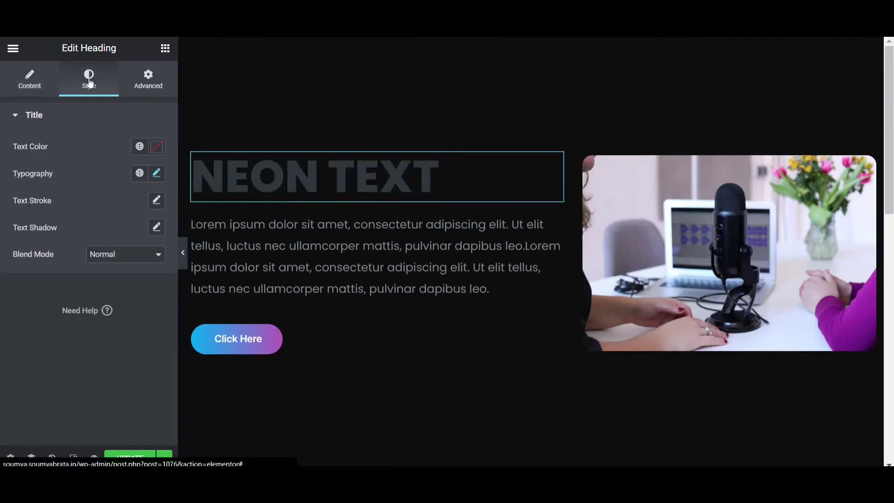
click(156, 174)
click(156, 175)
click(156, 147)
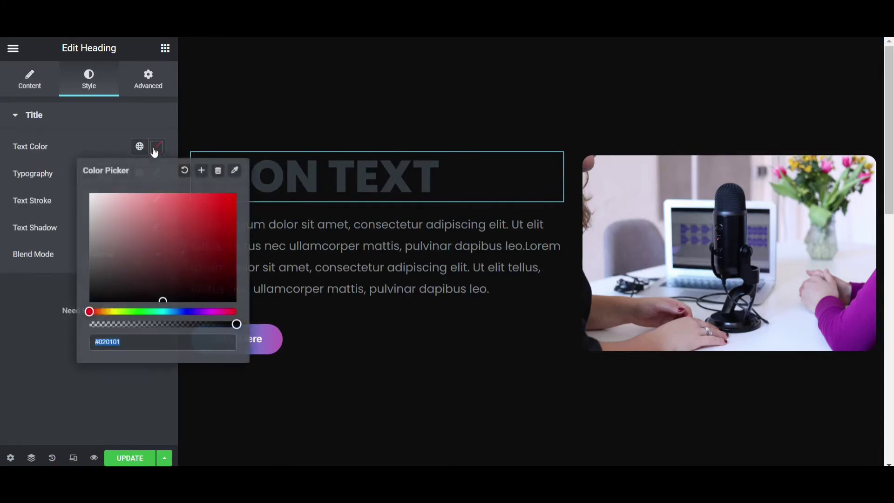
text(#FFFFFF)
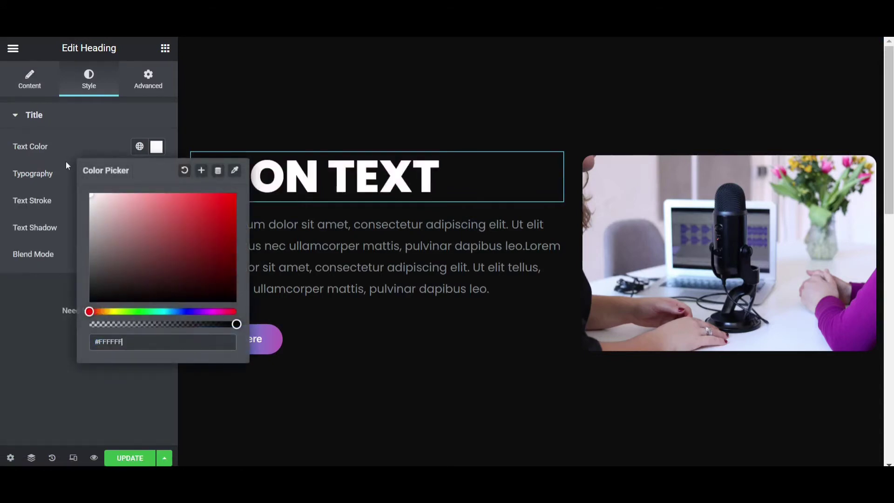
click(98, 120)
click(129, 458)
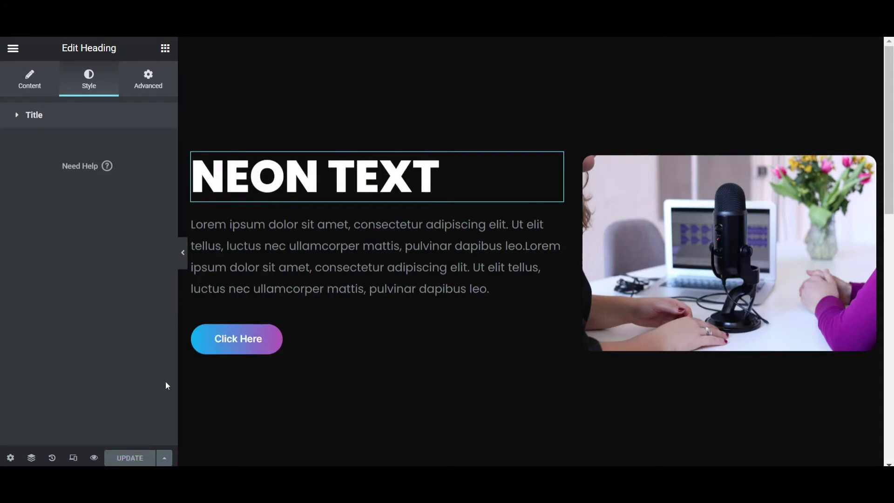
key(alt+Tab)
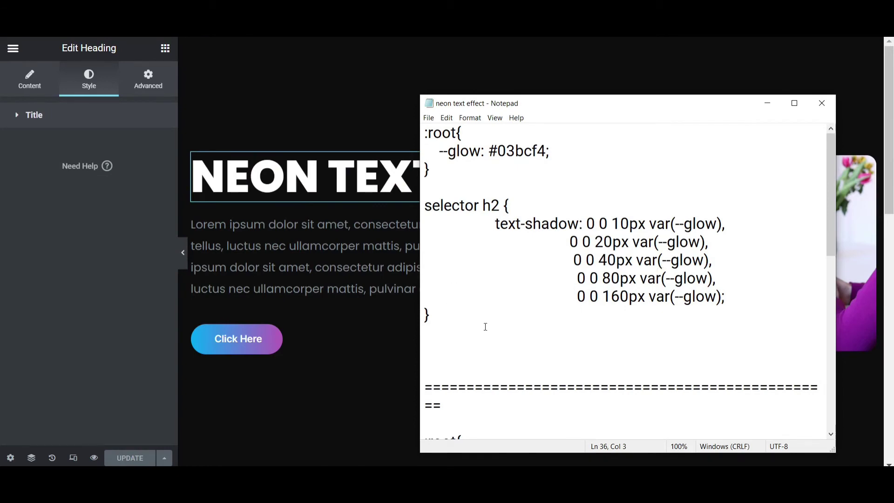
Step: Copy the first :root glow variable and h2 text-shadow CSS block from the Notepad notes
drag(425, 133, 439, 321)
key(ctrl+c)
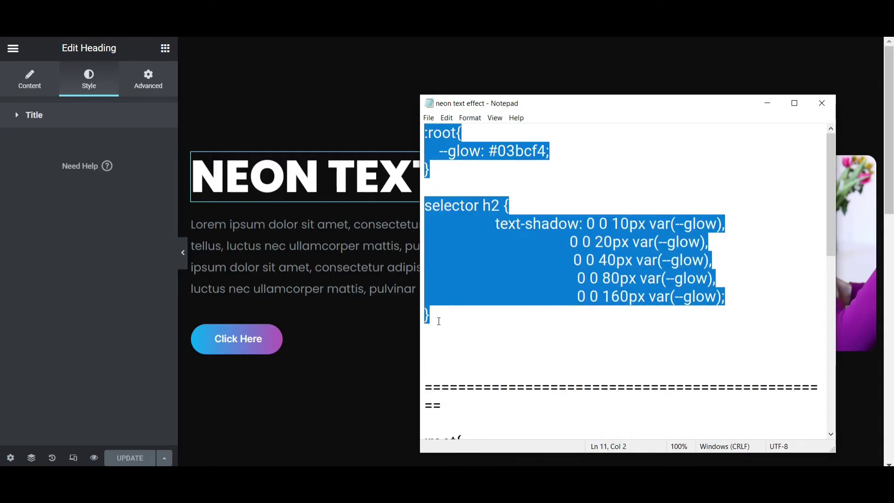
click(443, 230)
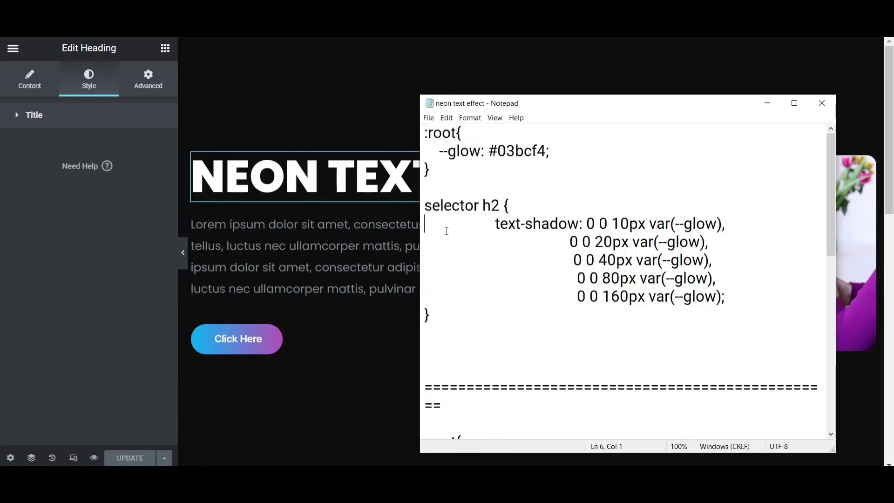
click(130, 90)
scroll(100, 293, down, 7)
Step: Paste the --glow #03bcf4 neon CSS into the heading's Custom CSS box
click(85, 353)
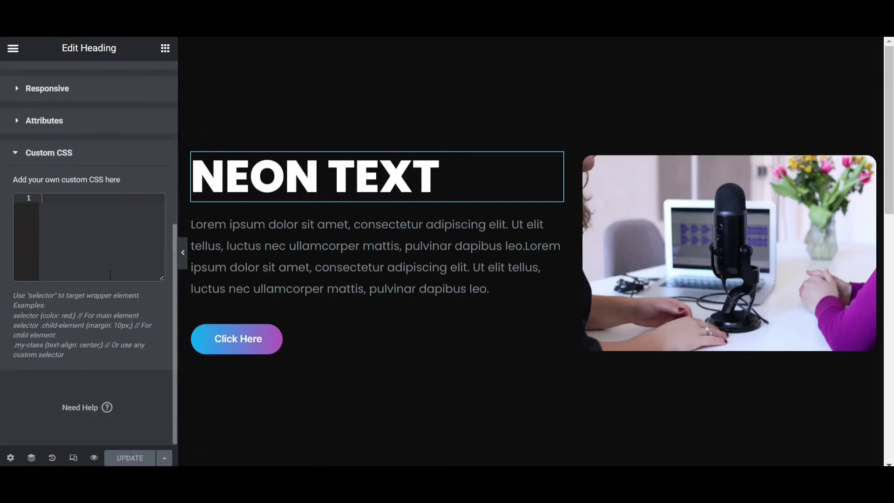
click(111, 220)
key(ctrl+v)
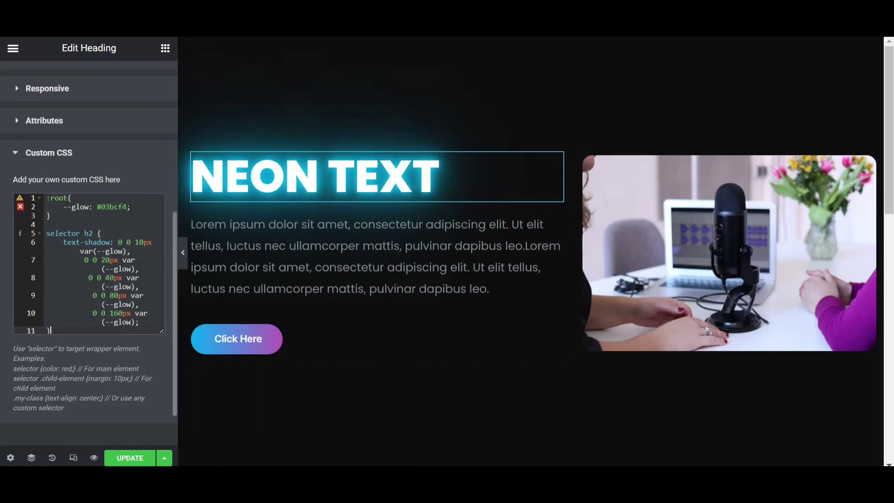
drag(129, 208, 103, 209)
scroll(93, 138, up, 10)
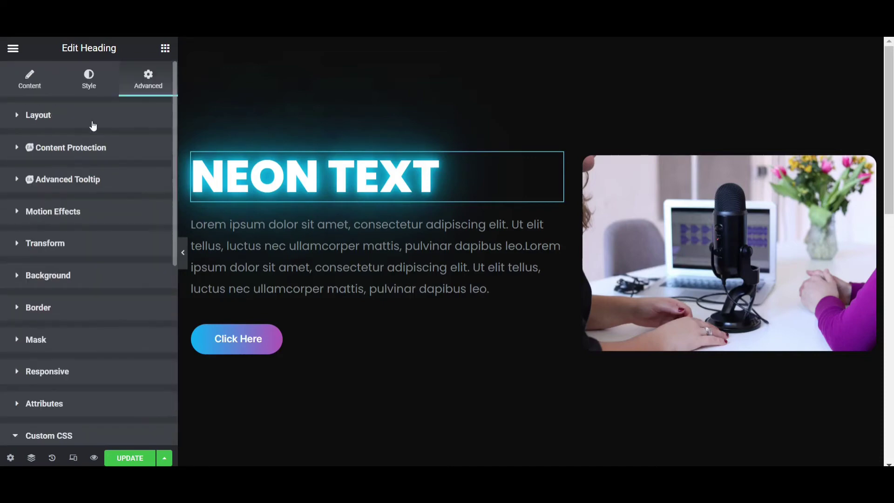
click(88, 77)
click(156, 147)
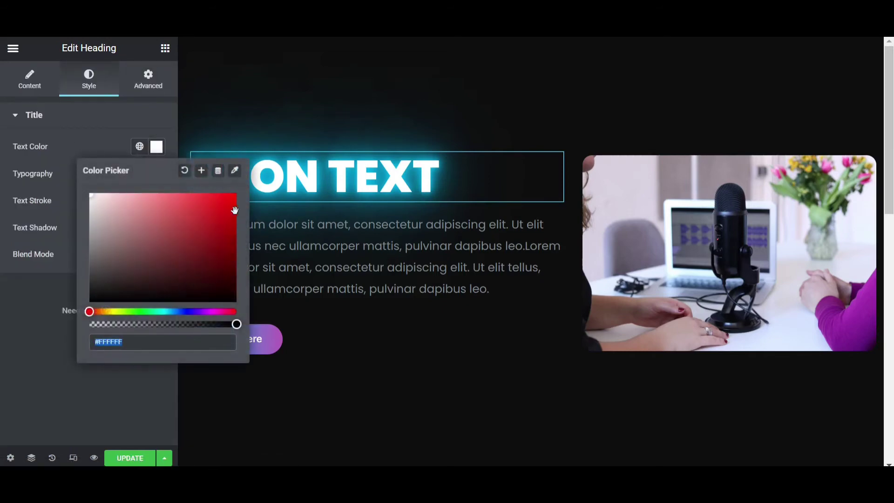
click(234, 195)
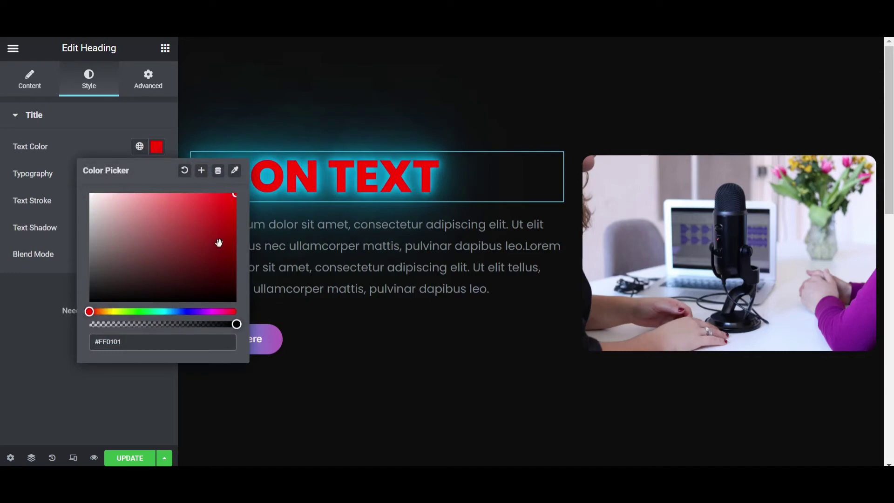
click(214, 310)
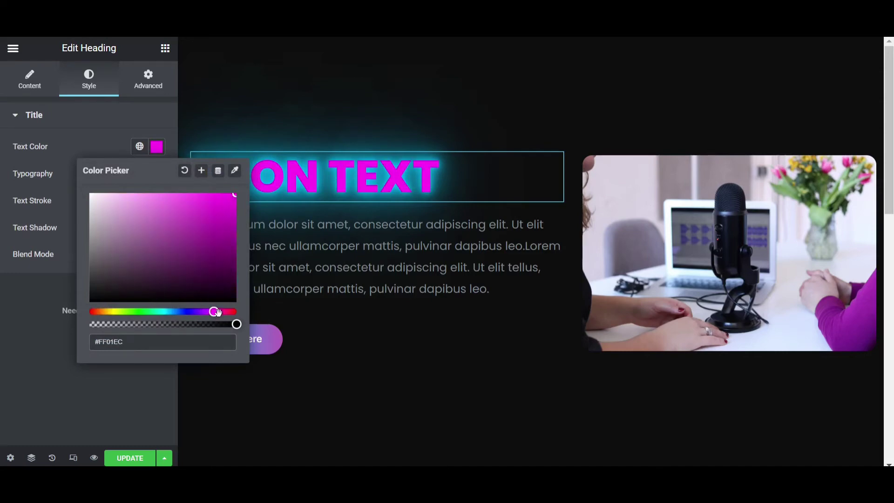
drag(218, 312, 225, 312)
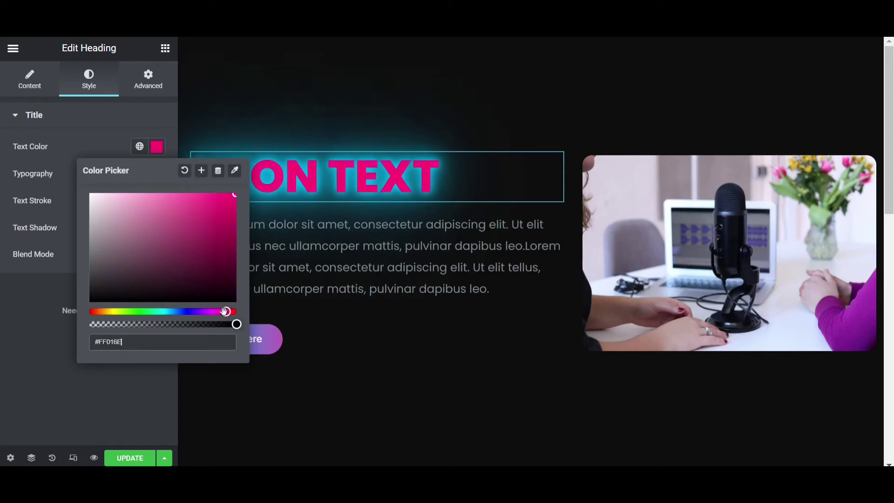
triple_click(116, 341)
key(ctrl+c)
click(119, 384)
click(156, 146)
text(#FFFFFF)
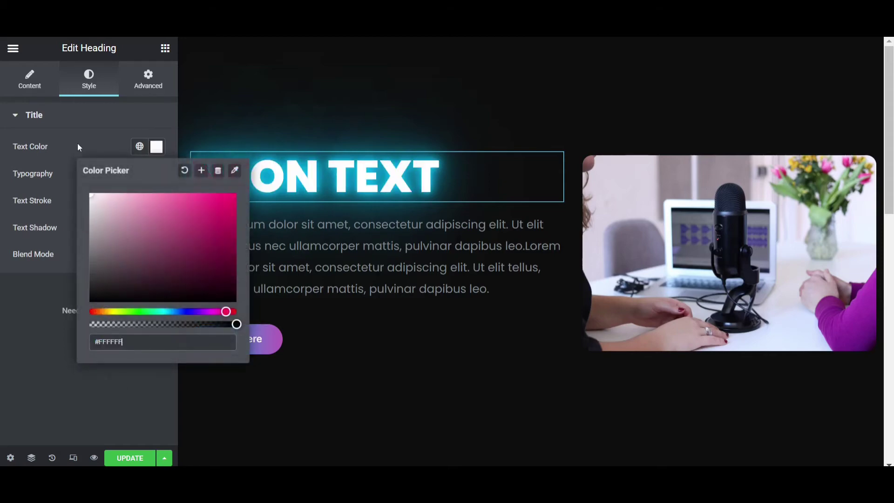
click(78, 147)
click(148, 79)
scroll(85, 302, down, 10)
click(85, 356)
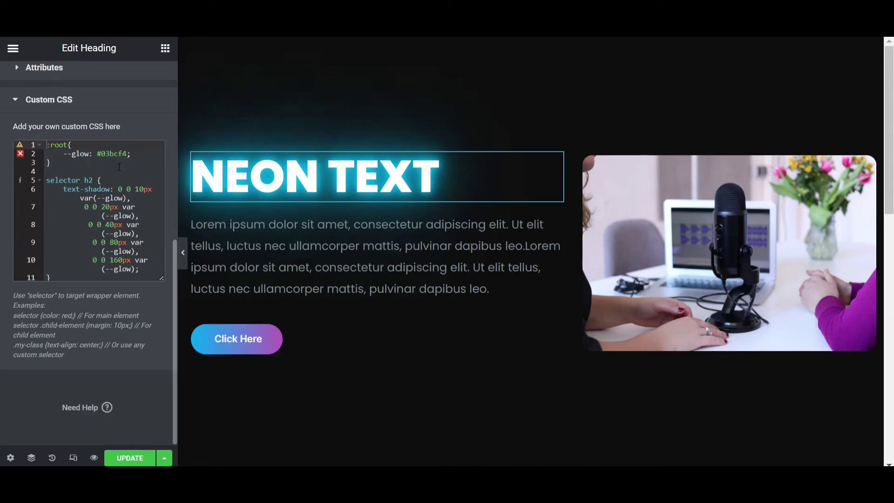
Step: Replace the glow colour #03bcf4 with pink #FF016E in the custom CSS
drag(127, 154, 98, 156)
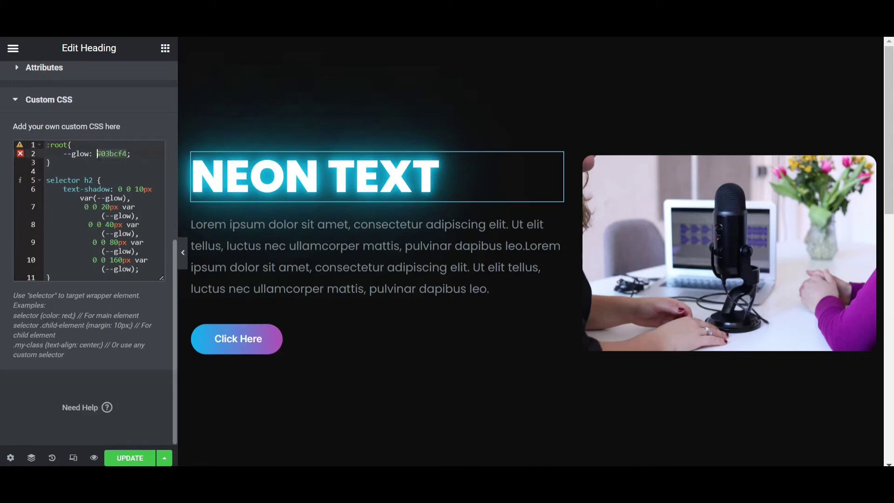
key(ctrl+v)
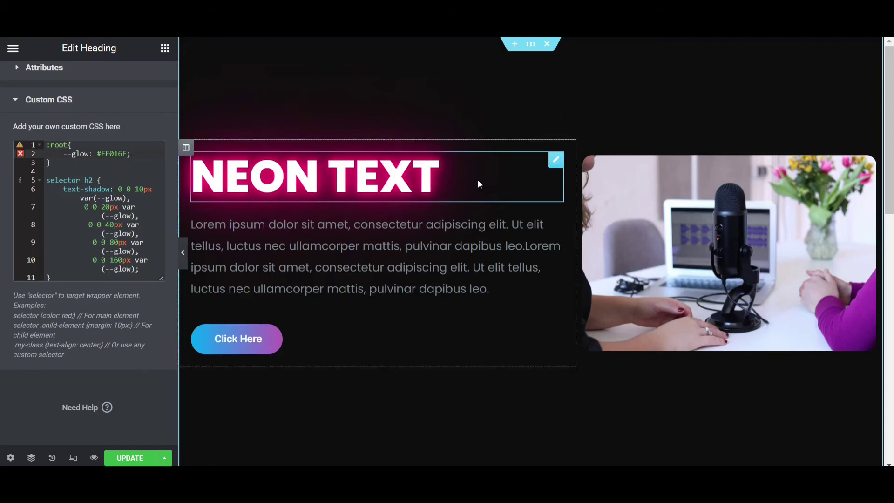
scroll(474, 178, down, 7)
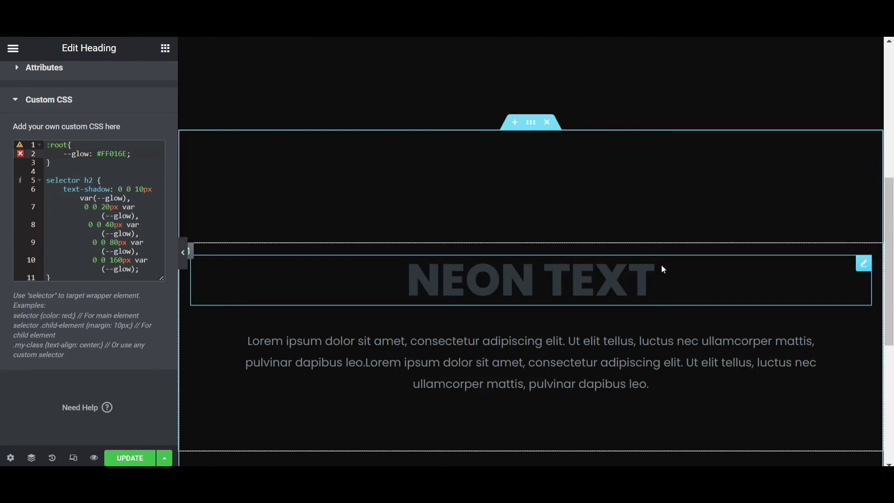
Step: Select the second NEON TEXT heading and copy the flicker CSS block from Notepad
click(864, 263)
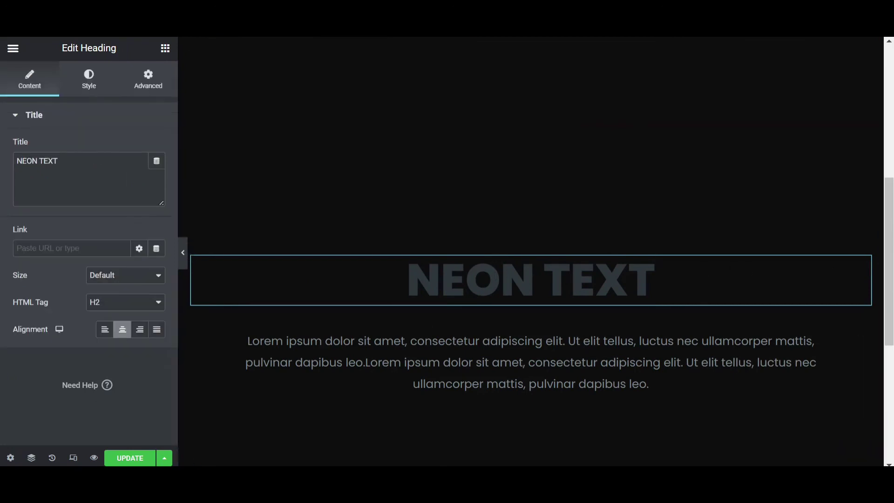
click(216, 484)
scroll(557, 329, down, 5)
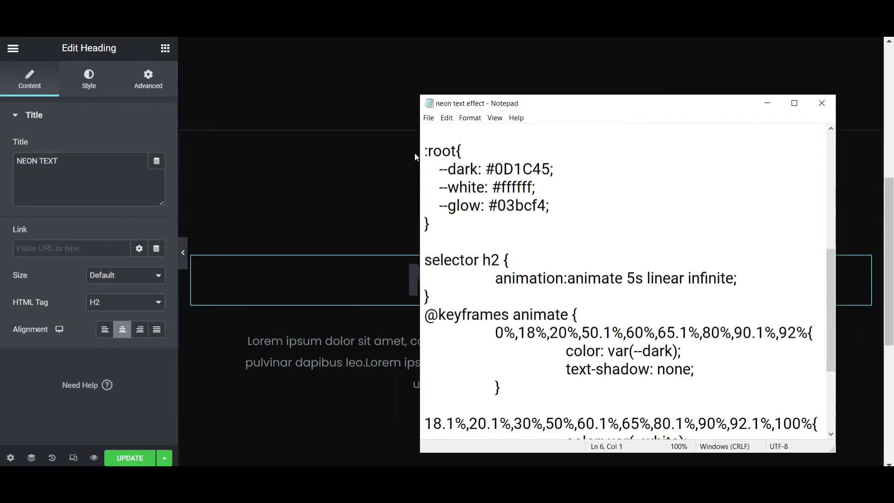
drag(426, 151, 452, 429)
key(ctrl+c)
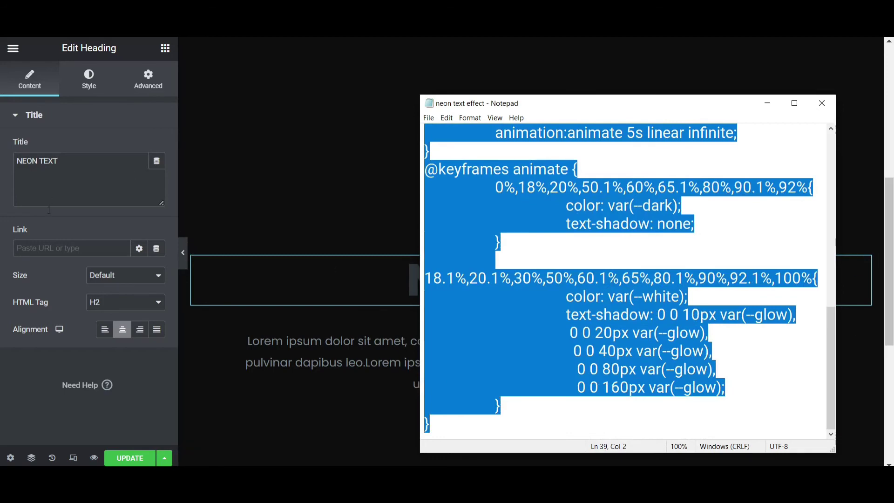
click(150, 80)
scroll(110, 273, down, 5)
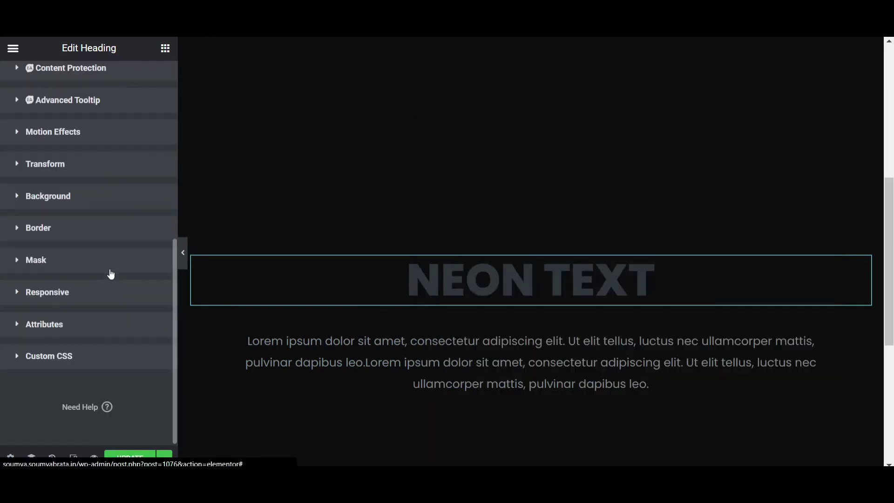
Step: Make the second heading's text colour white
click(89, 357)
scroll(117, 249, down, 5)
scroll(89, 189, up, 5)
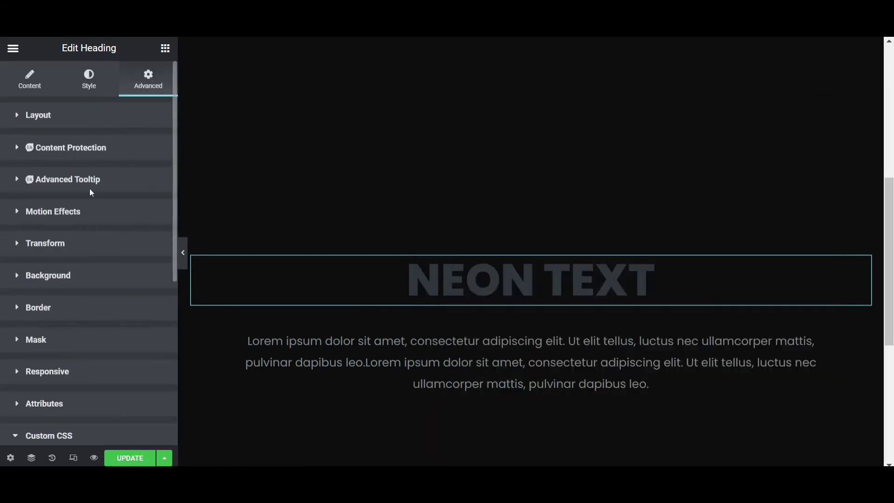
click(89, 80)
click(157, 145)
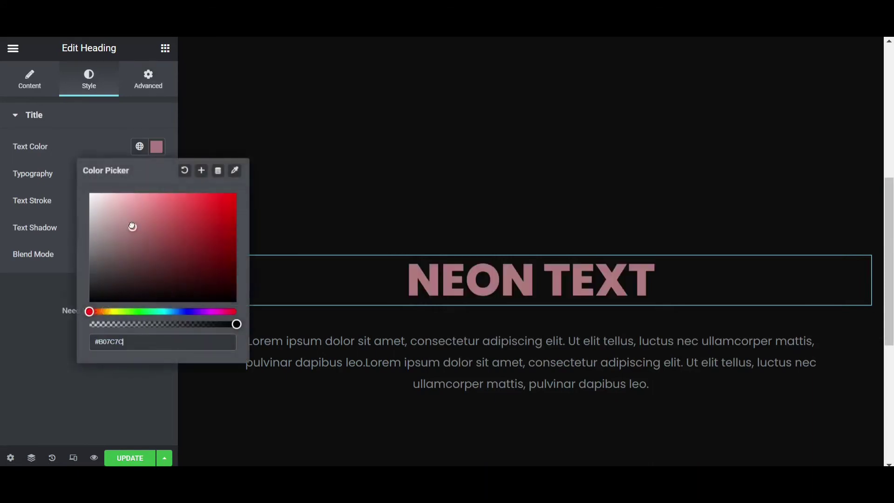
click(124, 122)
Step: Paste the flicker keyframe CSS into its Custom CSS and hide the panel to preview
click(148, 80)
scroll(139, 233, down, 5)
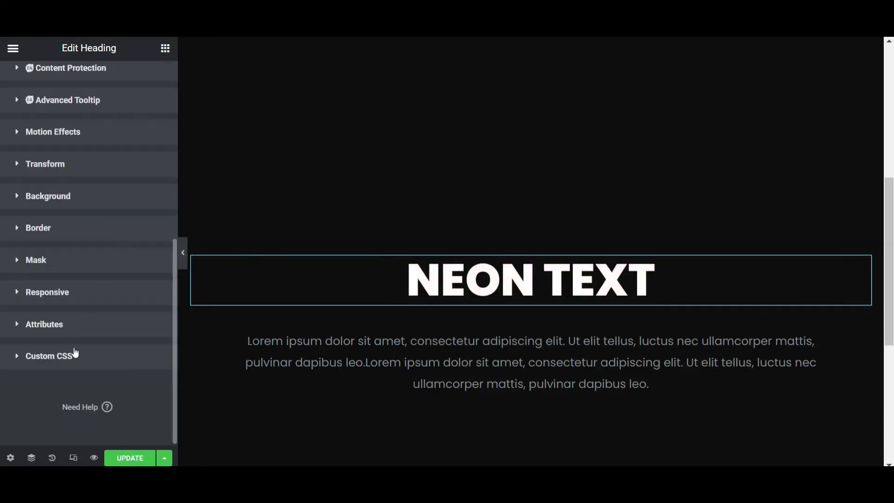
click(74, 355)
scroll(97, 266, down, 5)
click(95, 205)
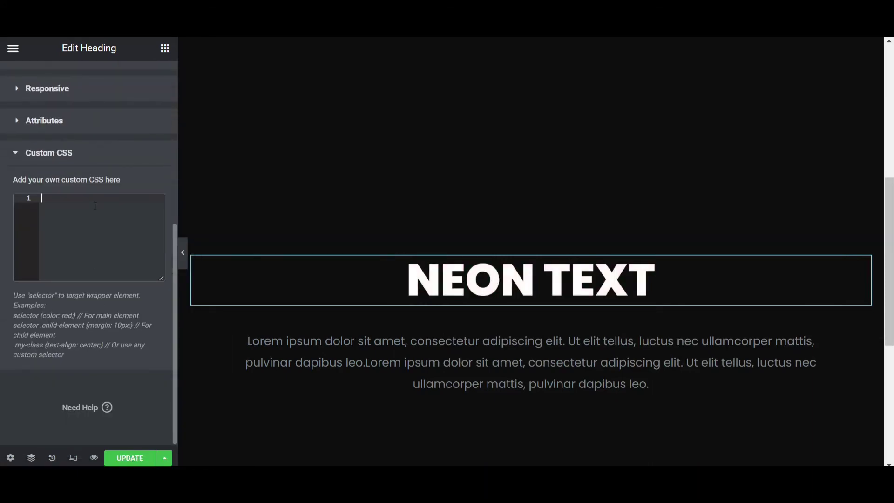
key(ctrl+v)
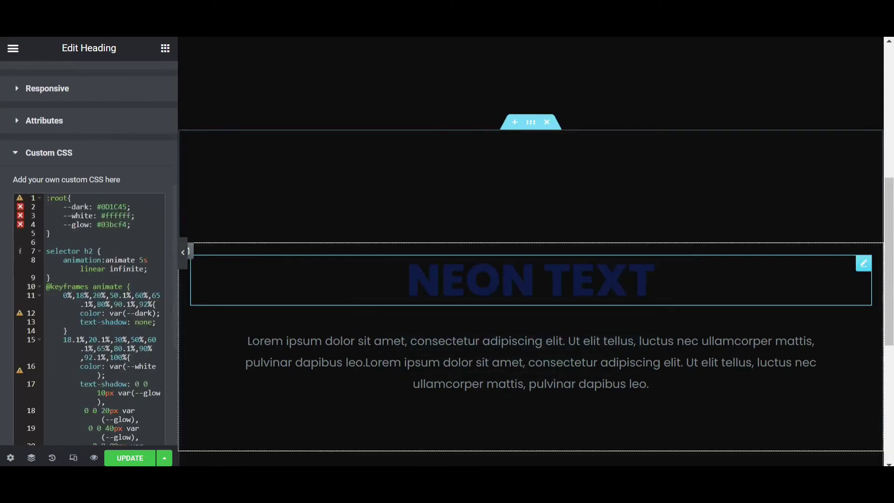
click(180, 253)
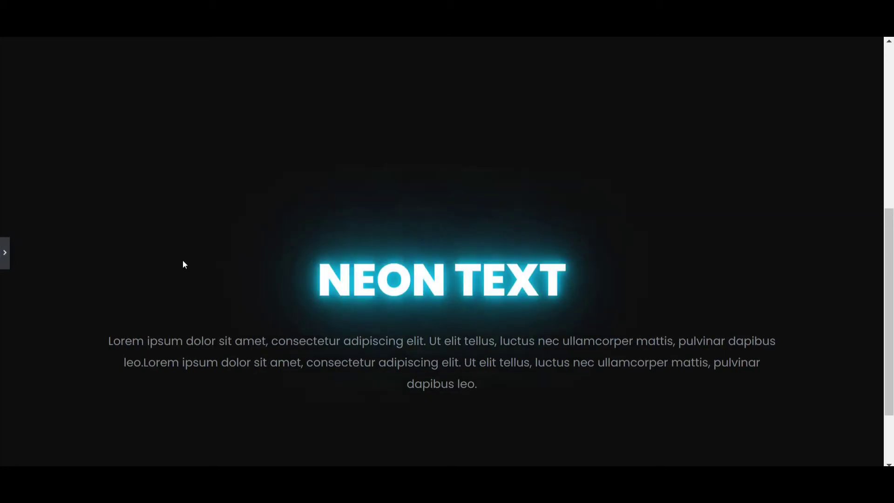
Step: Replace the cyan #03bcf4 flicker glow on line 4 with pink #FF016E and update the page
click(4, 252)
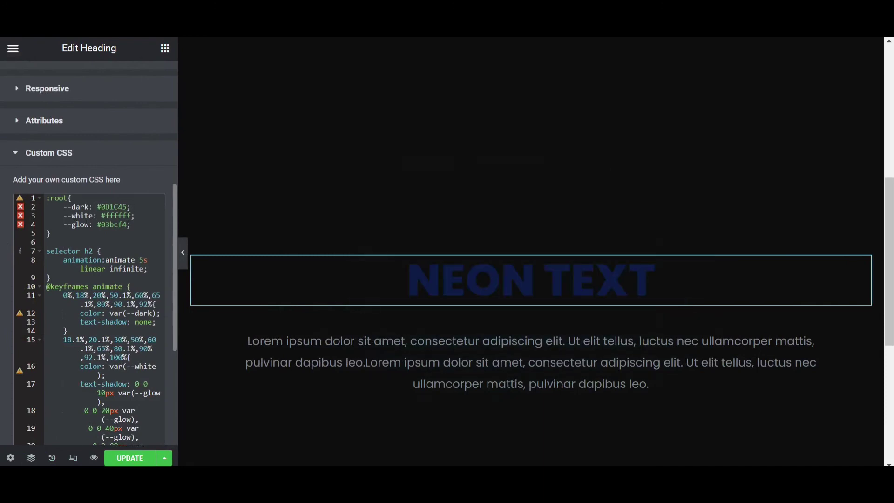
drag(130, 224, 97, 224)
key(super+v)
click(142, 311)
click(139, 225)
click(130, 458)
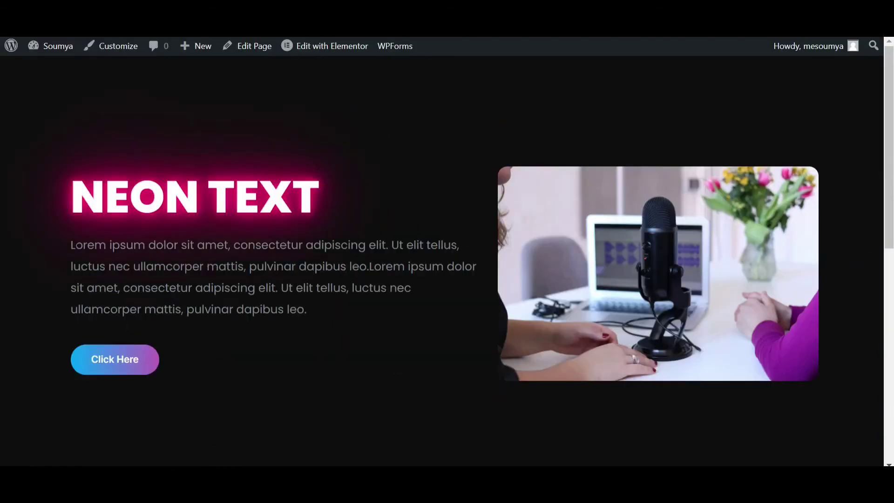
scroll(327, 202, down, 8)
scroll(256, 246, up, 5)
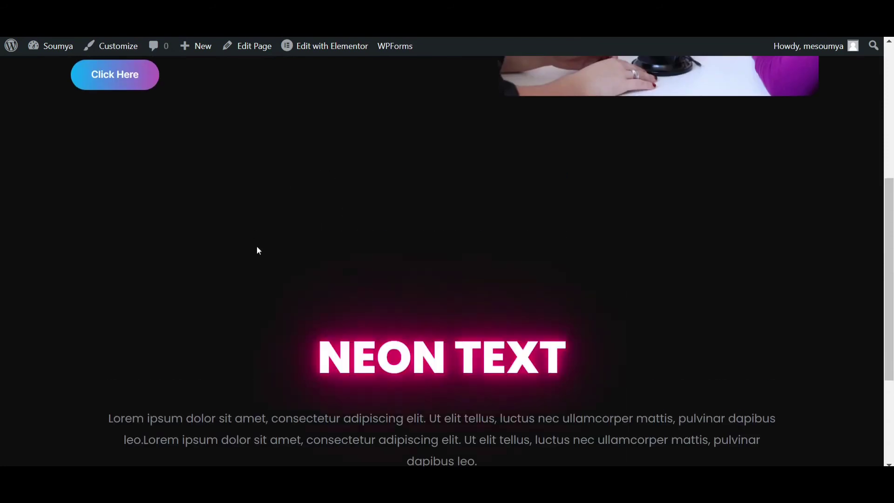
scroll(256, 246, down, 5)
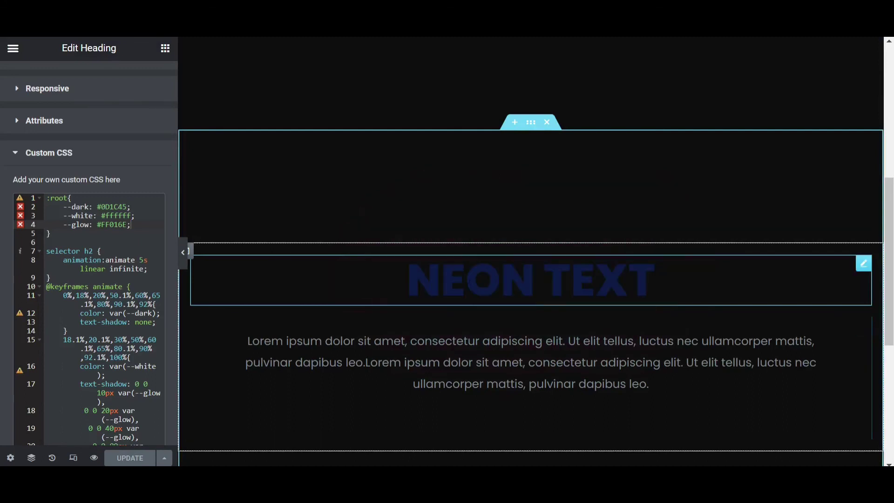
Step: Change the --dark colour variable on line 2 from #0D1C45 to #121212
click(121, 202)
click(98, 206)
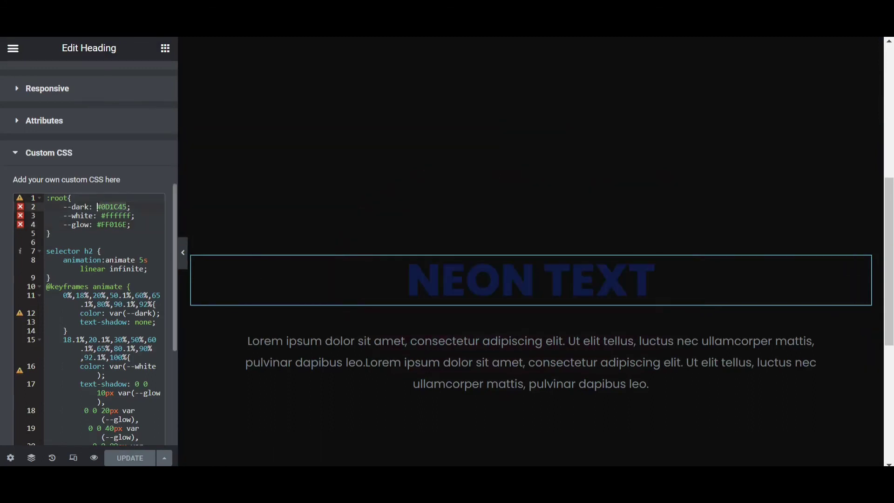
double_click(97, 206)
text(121212)
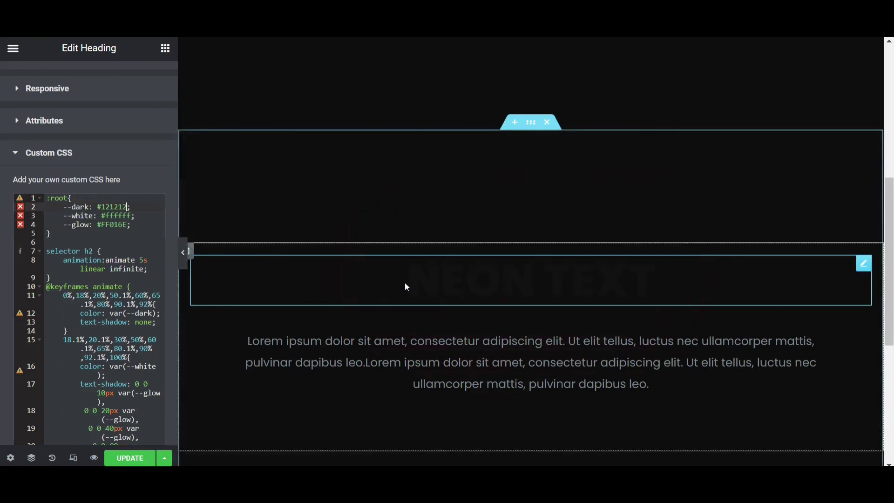
key(ctrl+s)
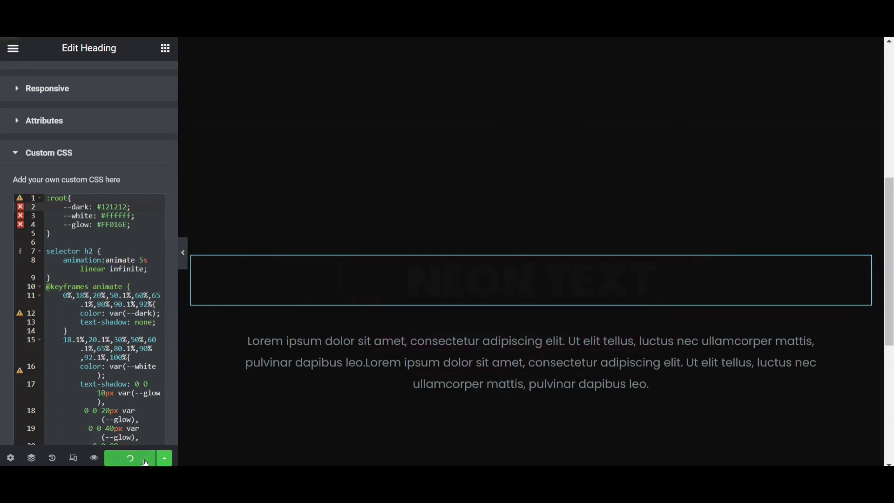